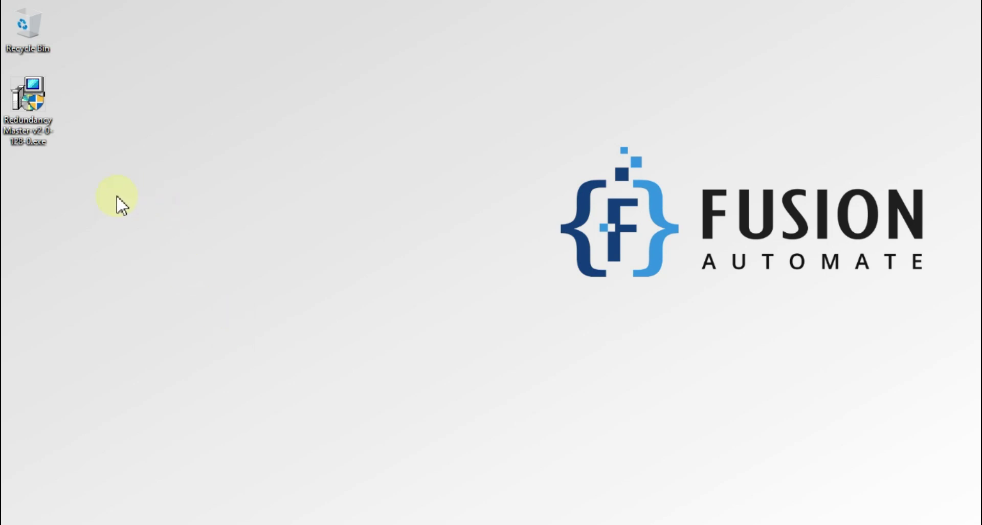
Select the RedundancyMaster installer icon on the desktop and bring up PTC's RedundancyMaster product page
{"action": "mouse_move", "coordinate": [117, 197]}
{"action": "left_mouse_down"}
{"action": "mouse_move", "coordinate": [17, 136]}
{"action": "mouse_move", "coordinate": [2, 93]}
{"action": "left_mouse_up"}
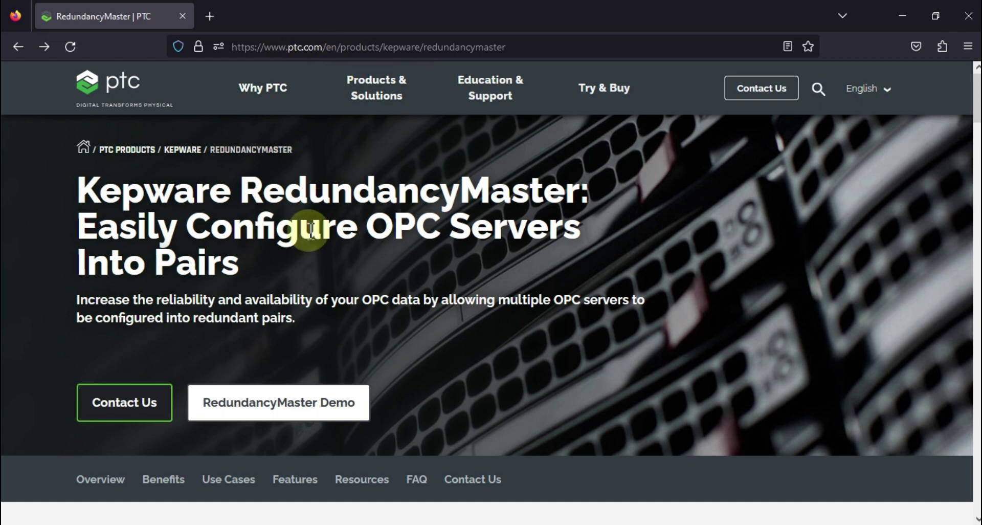
Open the RedundancyMaster Demo sign-up page and scroll through its form to Download Demo
{"action": "left_click", "coordinate": [263, 412]}
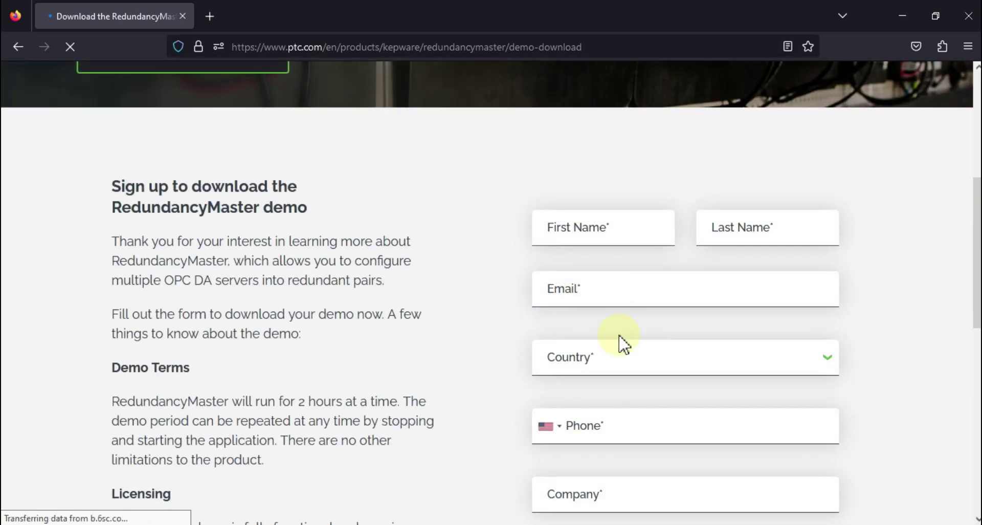
{"action": "scroll", "coordinate": [624, 344], "scroll_direction": "down", "scroll_amount": 5}
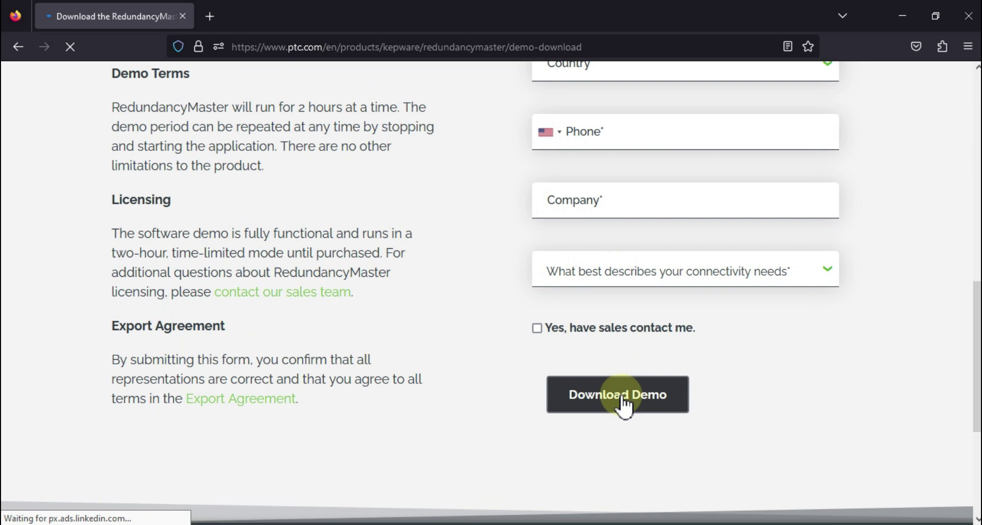
{"action": "scroll", "coordinate": [467, 318], "scroll_direction": "up", "scroll_amount": 6}
{"action": "scroll", "coordinate": [467, 313], "scroll_direction": "up", "scroll_amount": 5}
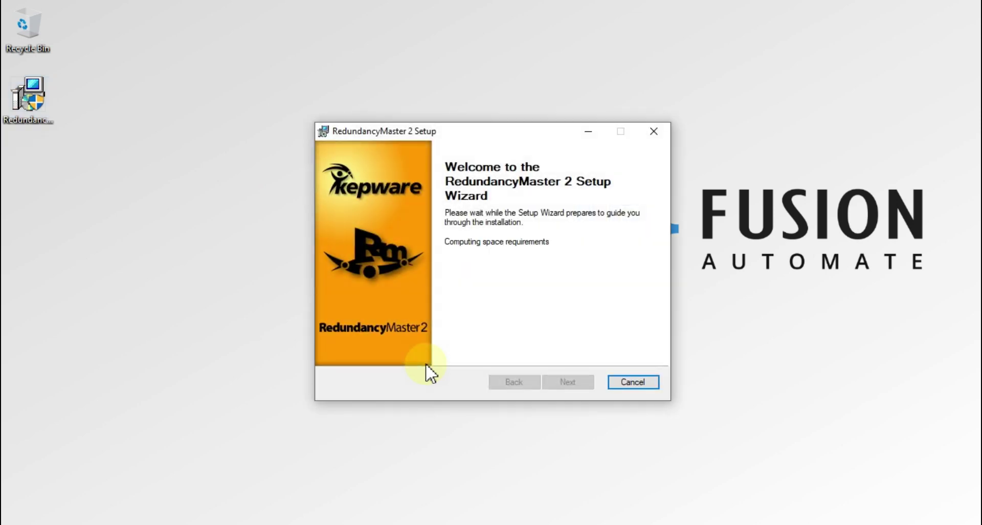
Pass the welcome page, accept the License Agreement terms, and continue to Destination Folder
{"action": "left_click", "coordinate": [578, 384]}
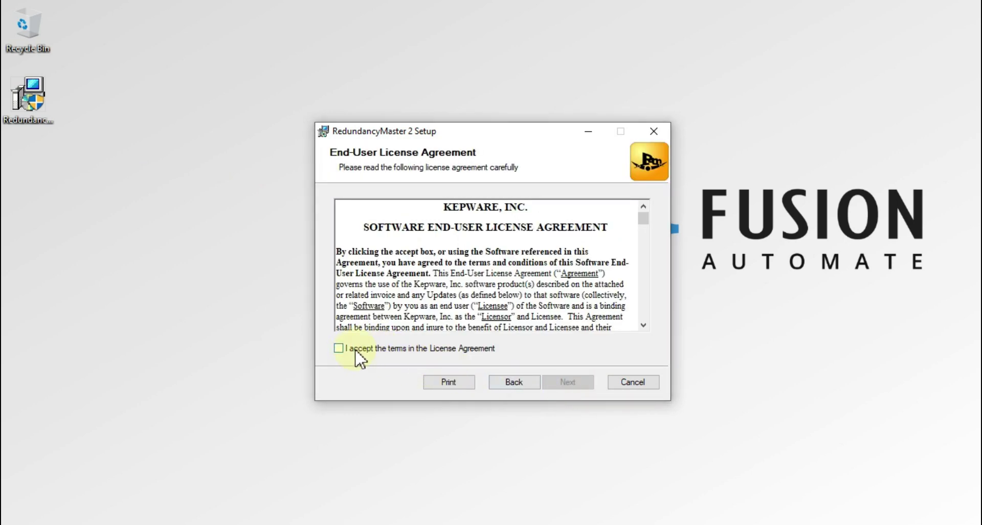
{"action": "left_click", "coordinate": [356, 350]}
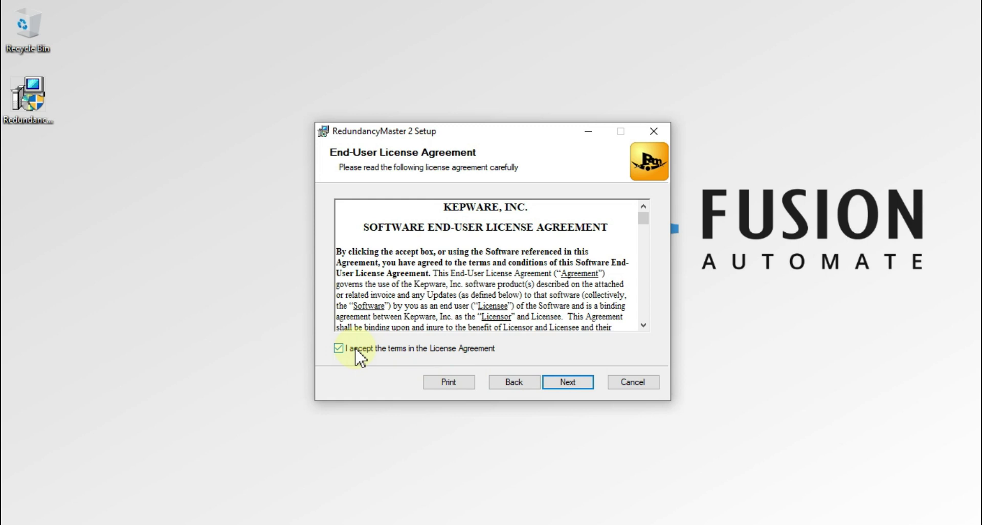
{"action": "left_click", "coordinate": [579, 384]}
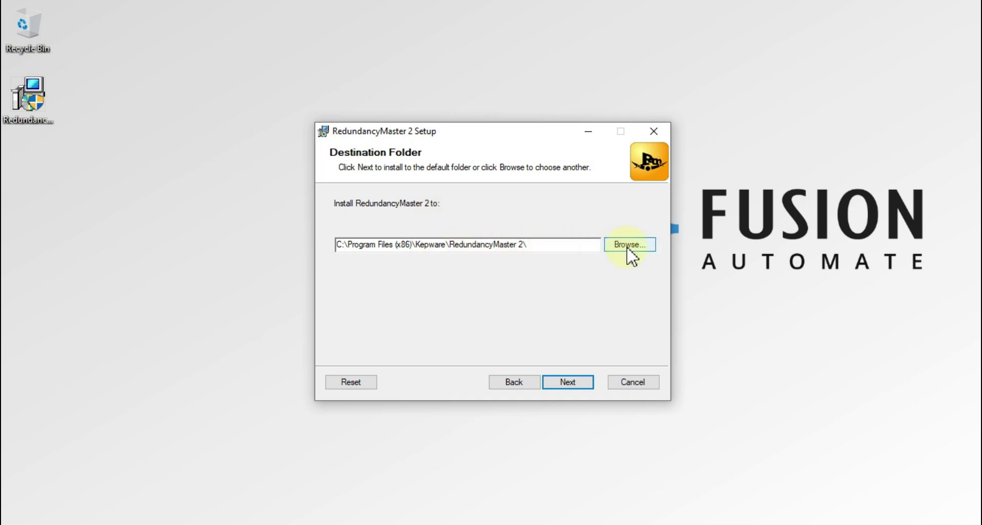
Keep the default folder and set Hardware Key to 'Will be installed on local hard drive'
{"action": "left_click_drag", "start_coordinate": [555, 246], "coordinate": [307, 241]}
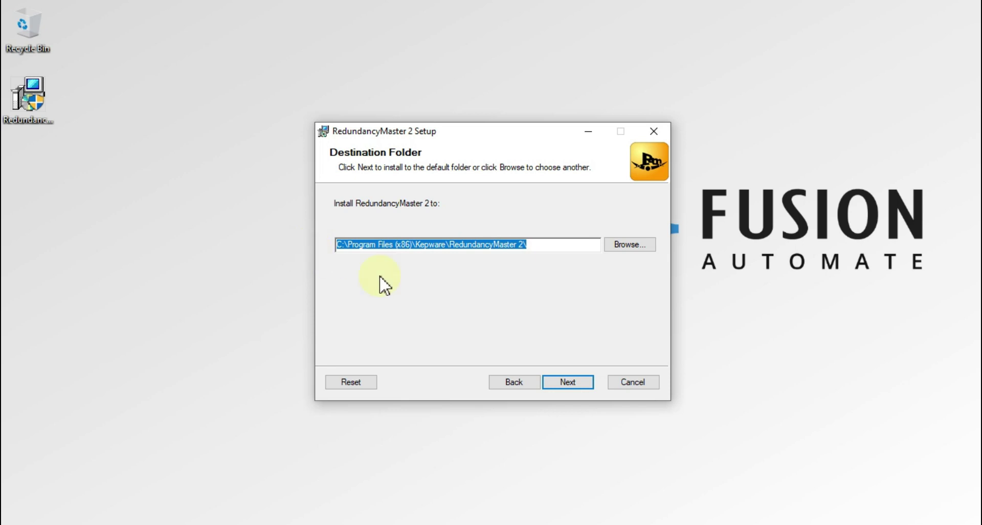
{"action": "left_click", "coordinate": [554, 382]}
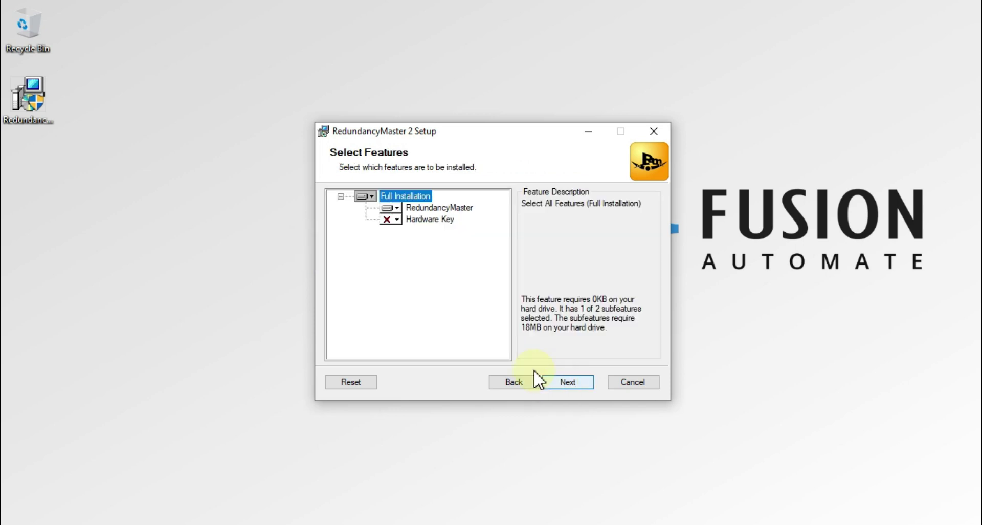
{"action": "left_click", "coordinate": [391, 221]}
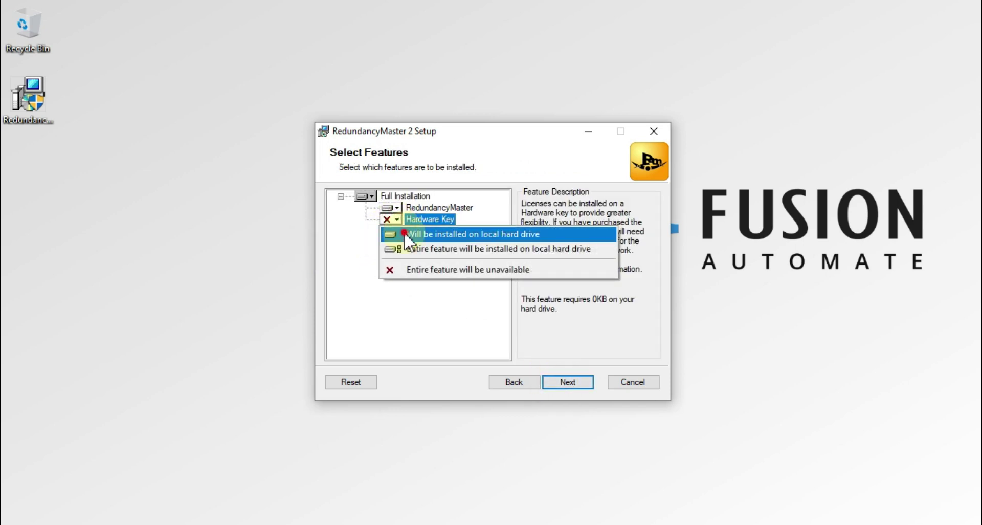
{"action": "left_click", "coordinate": [408, 236]}
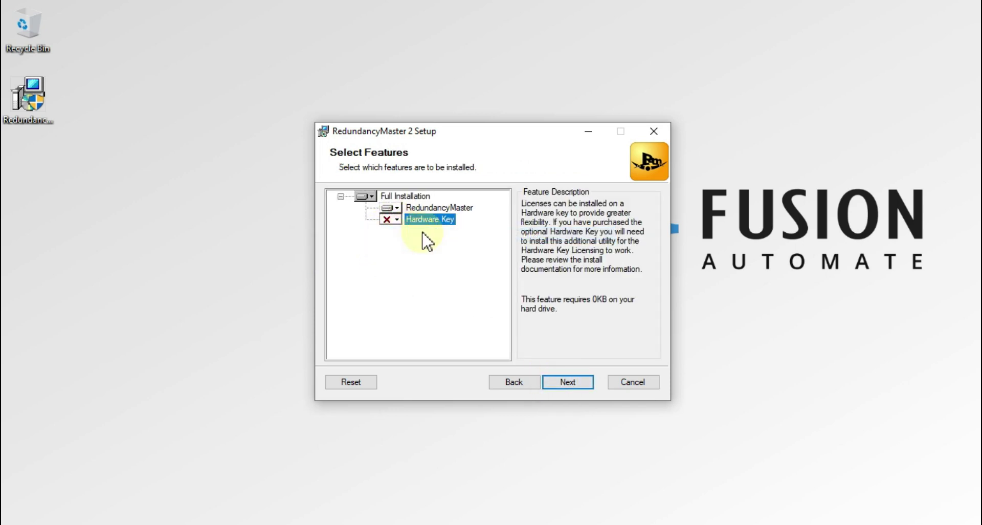
{"action": "left_click", "coordinate": [573, 381]}
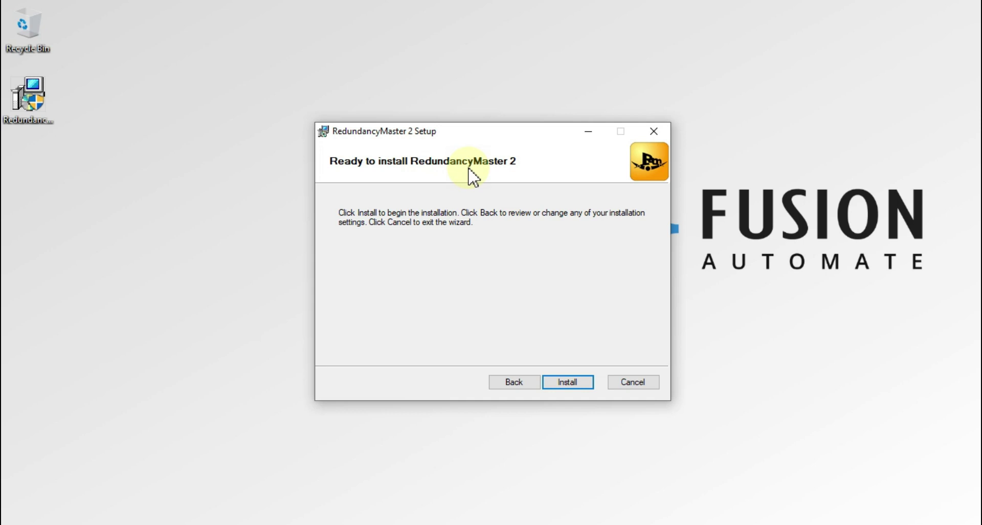
Install RedundancyMaster 2 and dismiss the setup wizard once the Completed page appears
{"action": "left_click", "coordinate": [570, 384]}
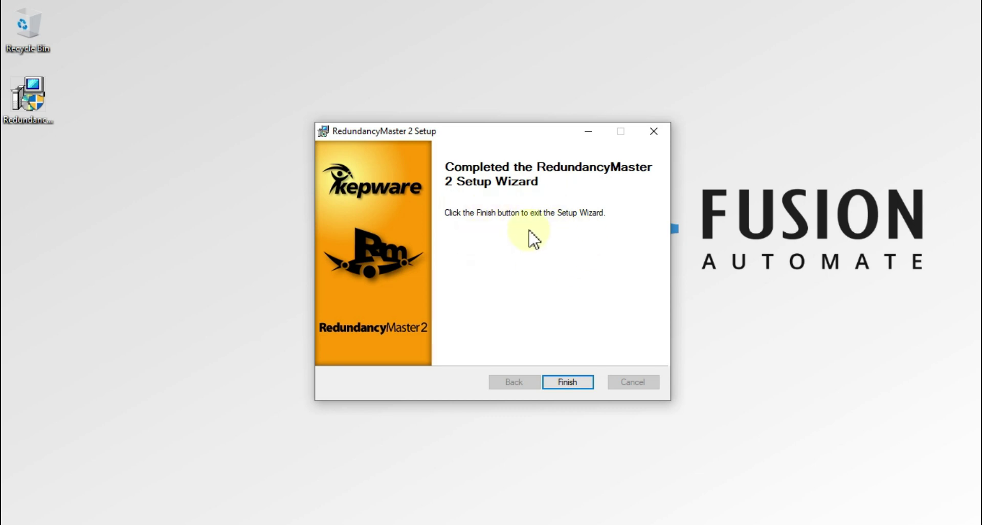
{"action": "left_click", "coordinate": [565, 383]}
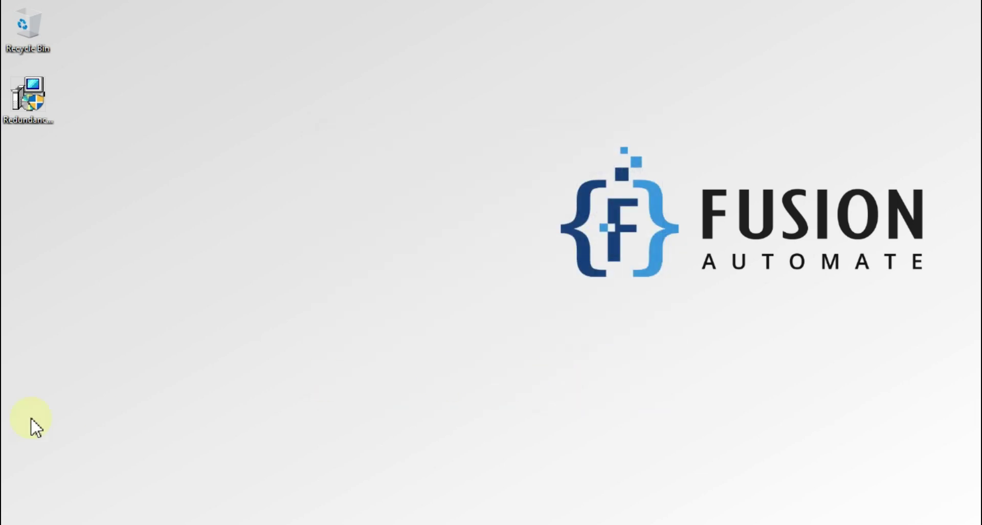
Launch RedundancyMaster 2 from the expanded Kepware folder in the Start menu
{"action": "left_click", "coordinate": [10, 523]}
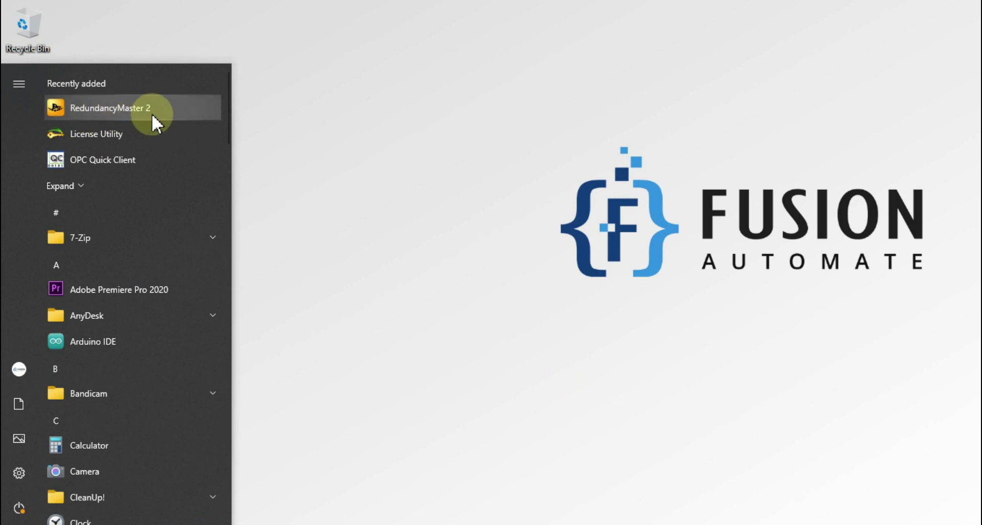
{"action": "scroll", "coordinate": [164, 262], "scroll_direction": "down", "scroll_amount": 5}
{"action": "scroll", "coordinate": [164, 262], "scroll_direction": "down", "scroll_amount": 8}
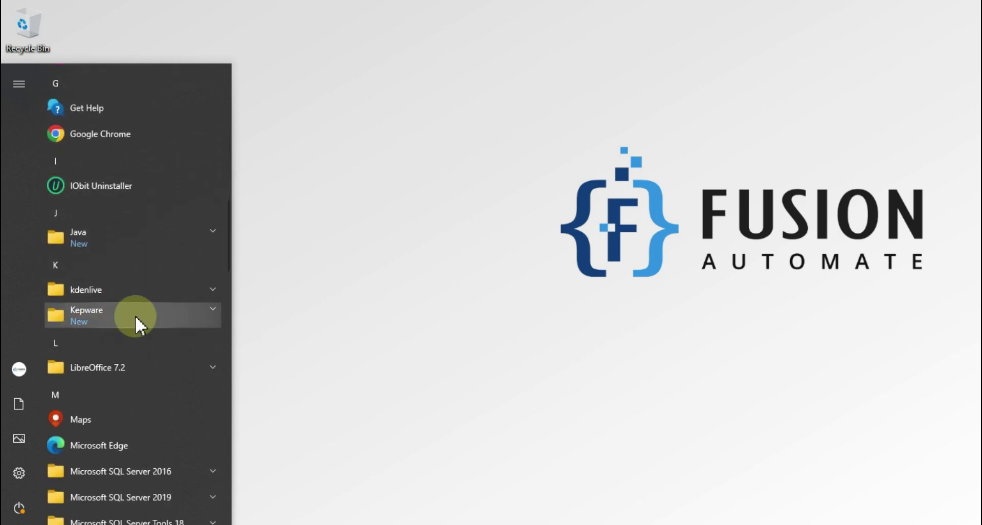
{"action": "left_click", "coordinate": [211, 306]}
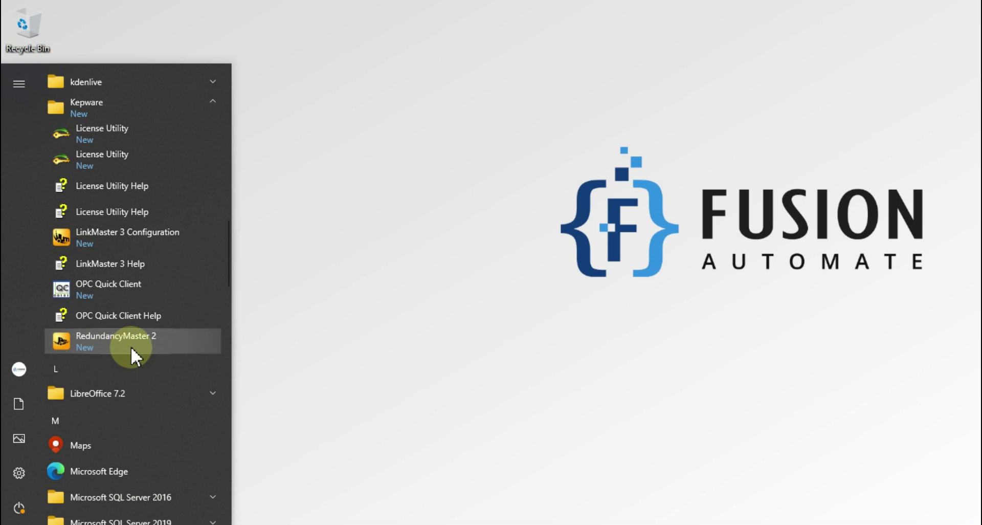
{"action": "scroll", "coordinate": [149, 342], "scroll_direction": "up", "scroll_amount": 1}
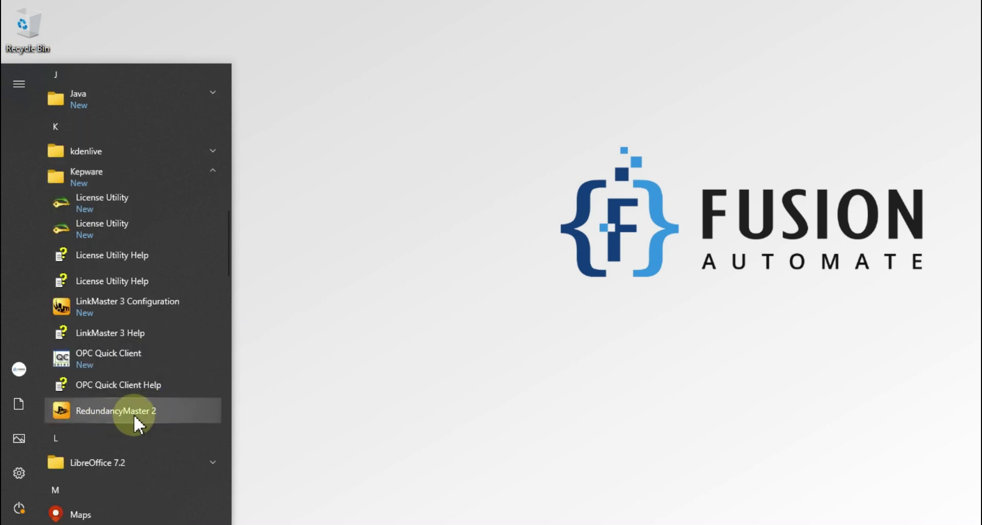
{"action": "left_click", "coordinate": [111, 412]}
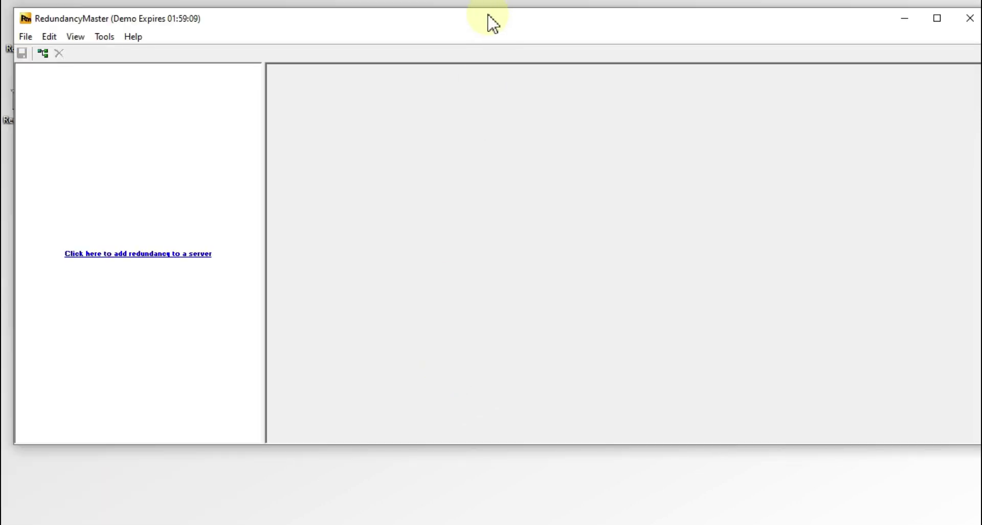
Reposition the RedundancyMaster demo window by its title bar, then close the application
{"action": "mouse_move", "coordinate": [488, 16]}
{"action": "left_mouse_down"}
{"action": "mouse_move", "coordinate": [523, 45]}
{"action": "mouse_move", "coordinate": [614, 56]}
{"action": "left_mouse_up"}
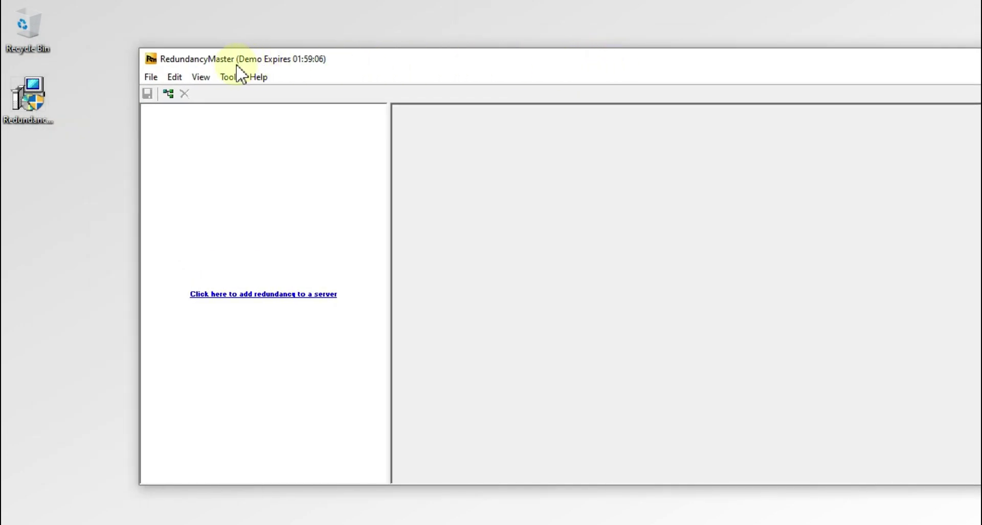
{"action": "left_click_drag", "start_coordinate": [612, 58], "coordinate": [508, 57]}
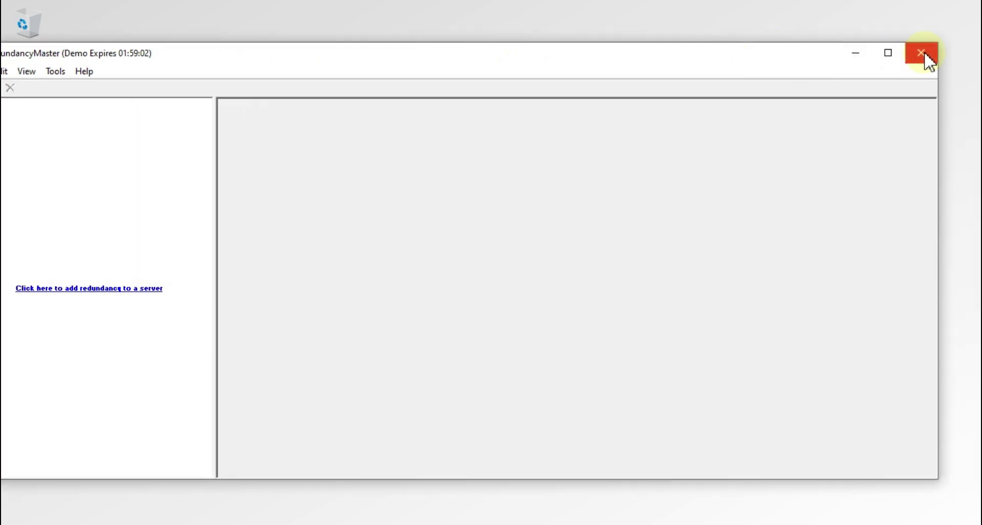
{"action": "left_click", "coordinate": [925, 59]}
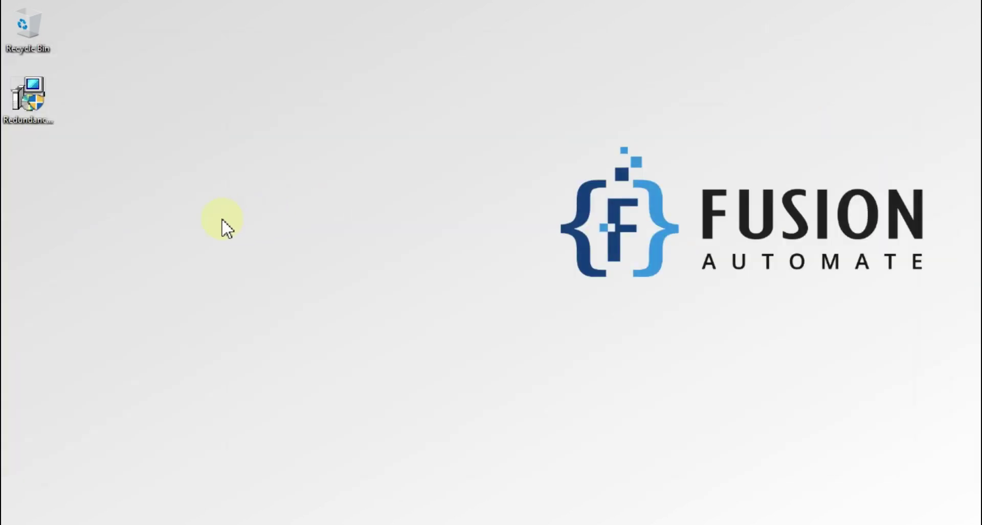